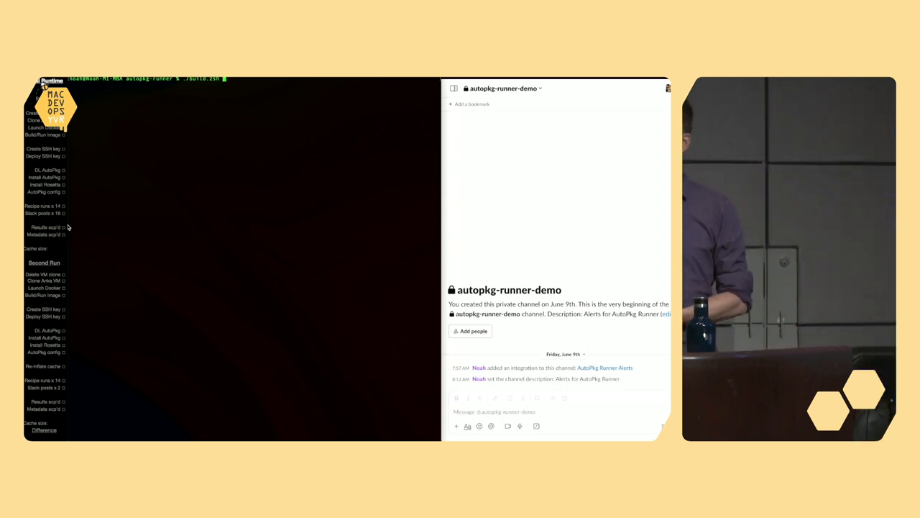
- Run ./build.zsh, confirm a new macOS 13.4 VM, and let the AutoPkg runner finish
key("Return")
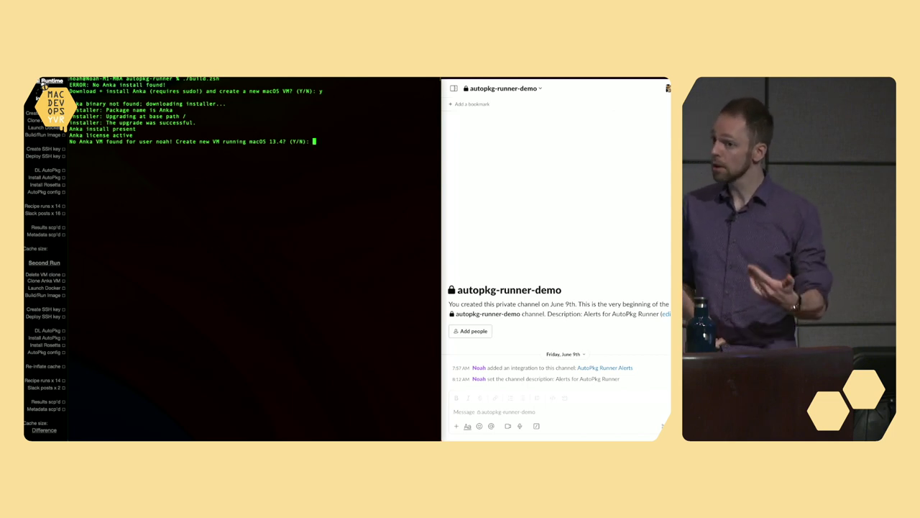
type("y")
key("Return")
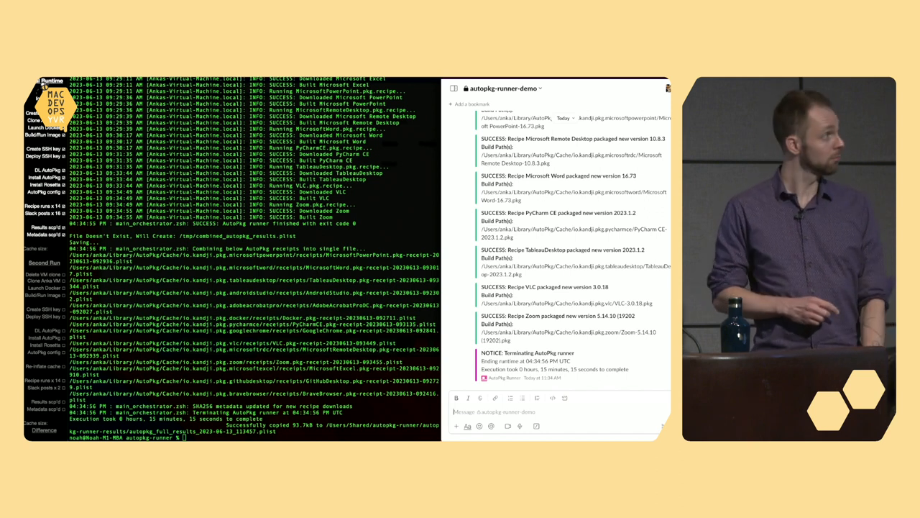
- Print autopkg_metadata.json to review each recipe's cached download URL, path and size
left_click(267, 424)
type("cat autopkg_")
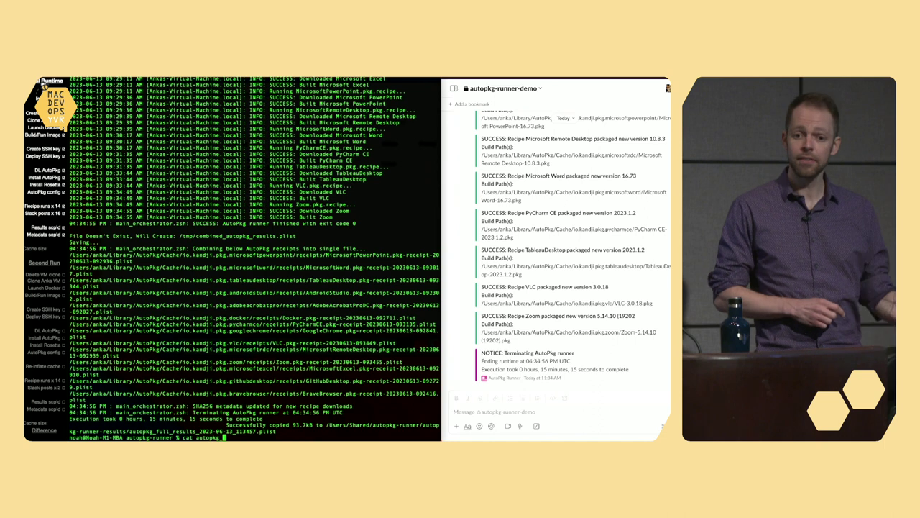
key("Tab")
key("Return")
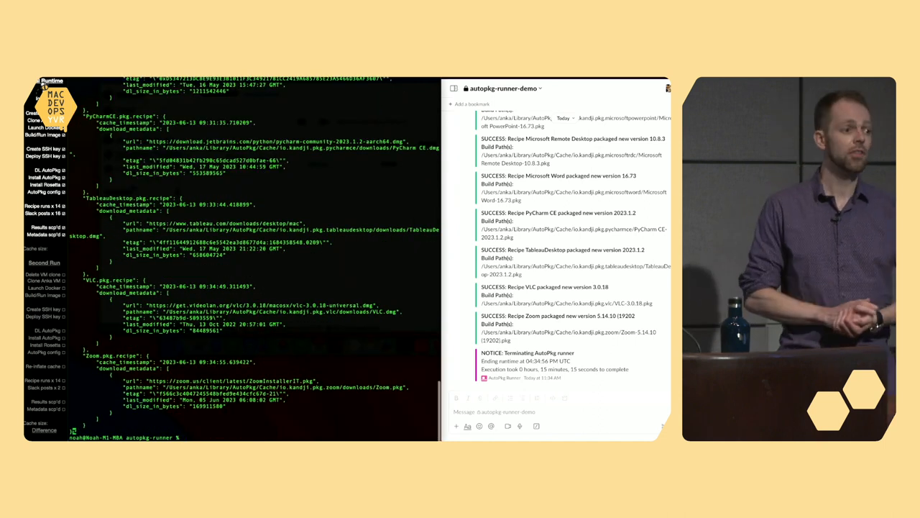
key("Return")
scroll(251, 258, "up", 3)
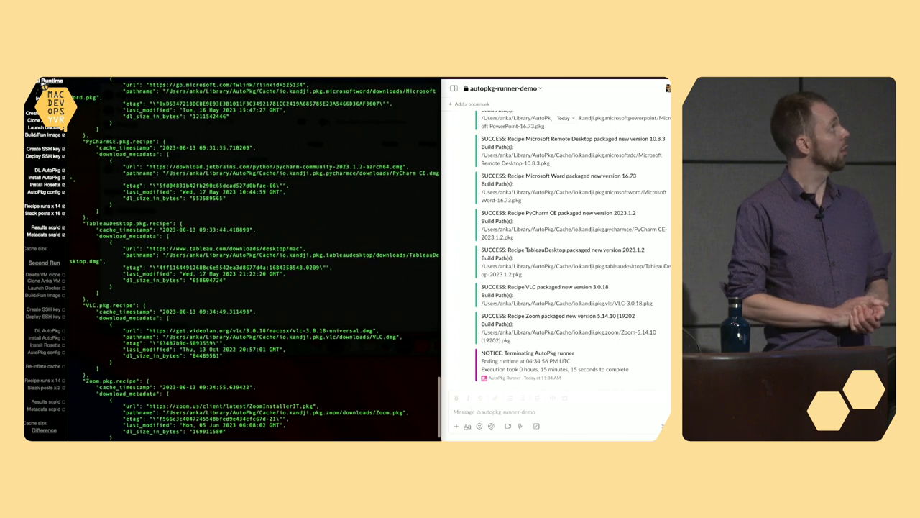
scroll(251, 258, "up", 3)
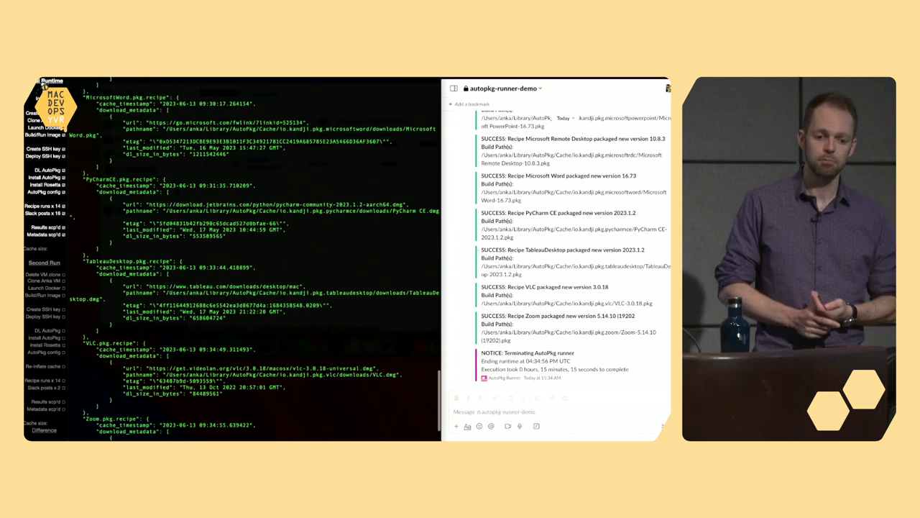
scroll(252, 259, "up", 2)
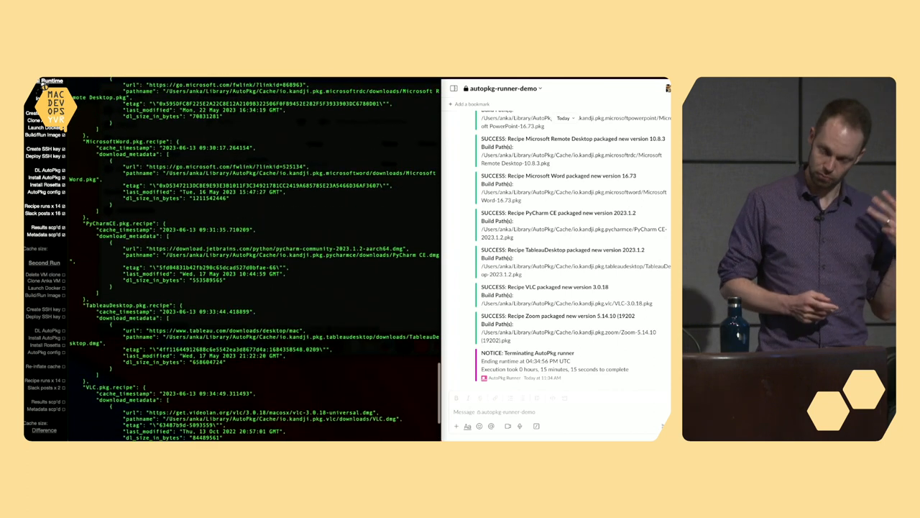
scroll(251, 259, "up", 3)
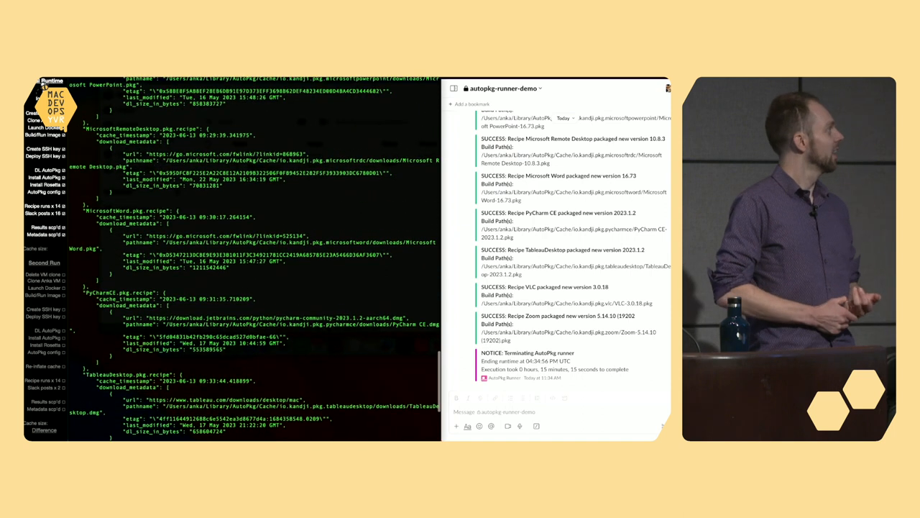
scroll(252, 258, "up", 3)
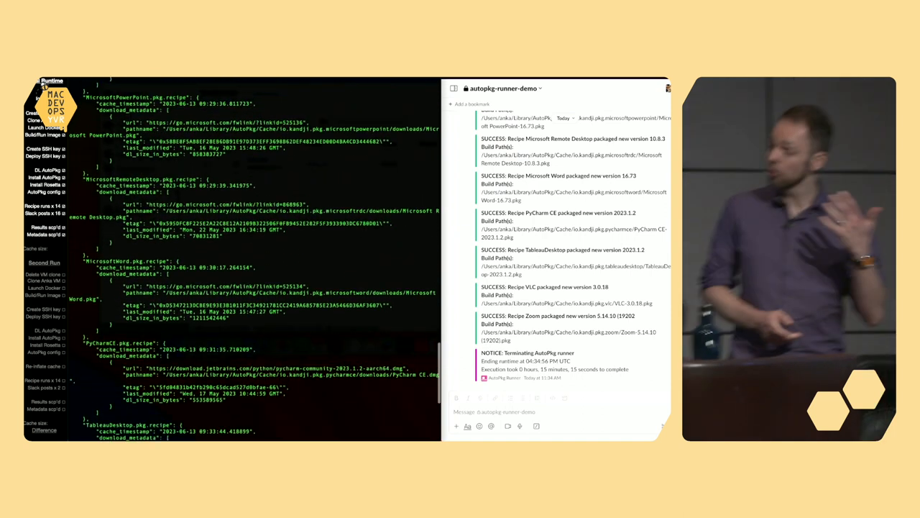
scroll(251, 259, "up", 3)
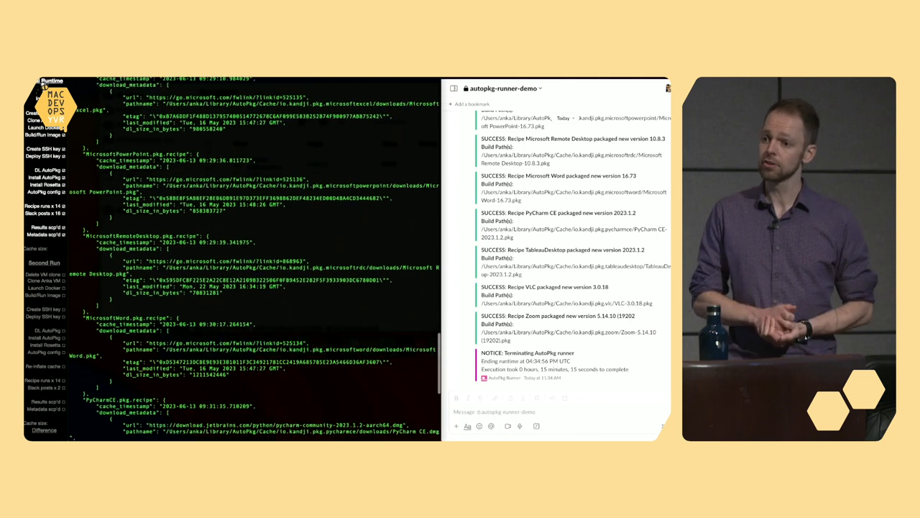
scroll(252, 259, "up", 3)
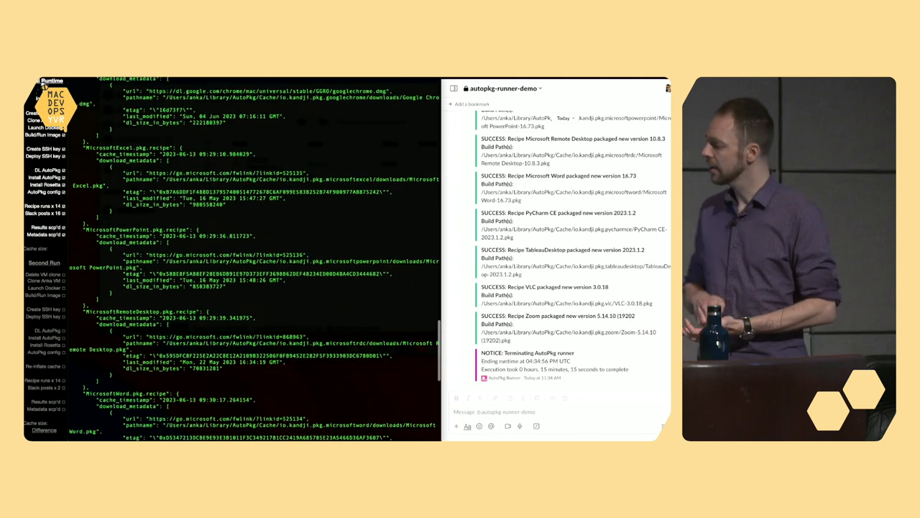
scroll(251, 259, "up", 3)
scroll(251, 259, "up", 2)
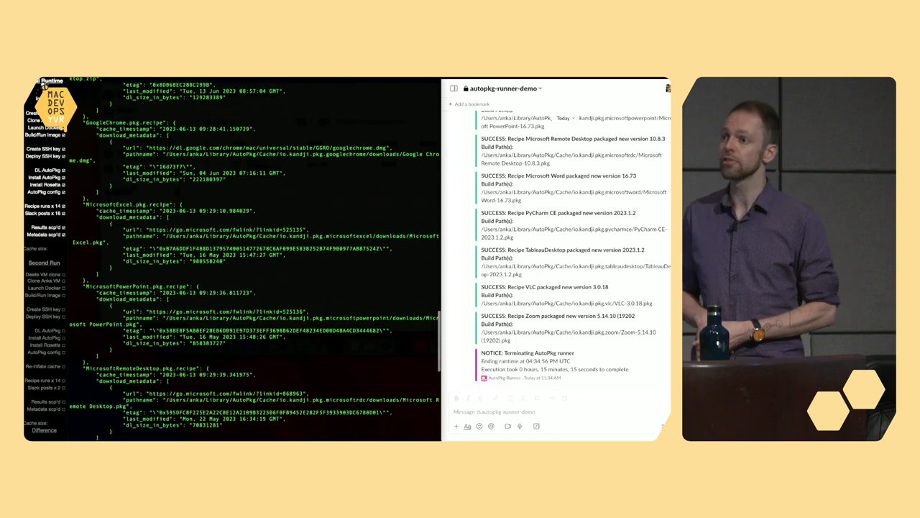
scroll(251, 259, "up", 3)
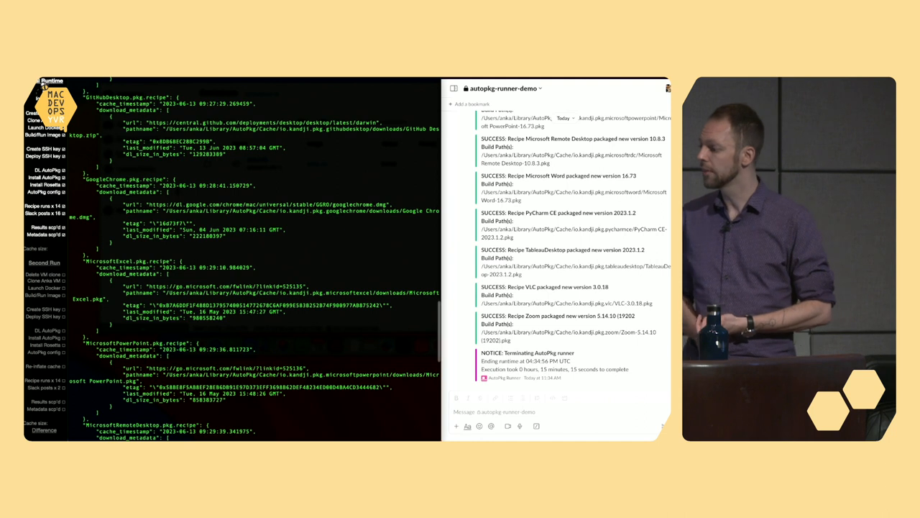
- In the Anka VM, show ~/Library/AutoPkg/Cache in Finder as a detailed list
key("super+Tab")
key("Tab")
key("Tab")
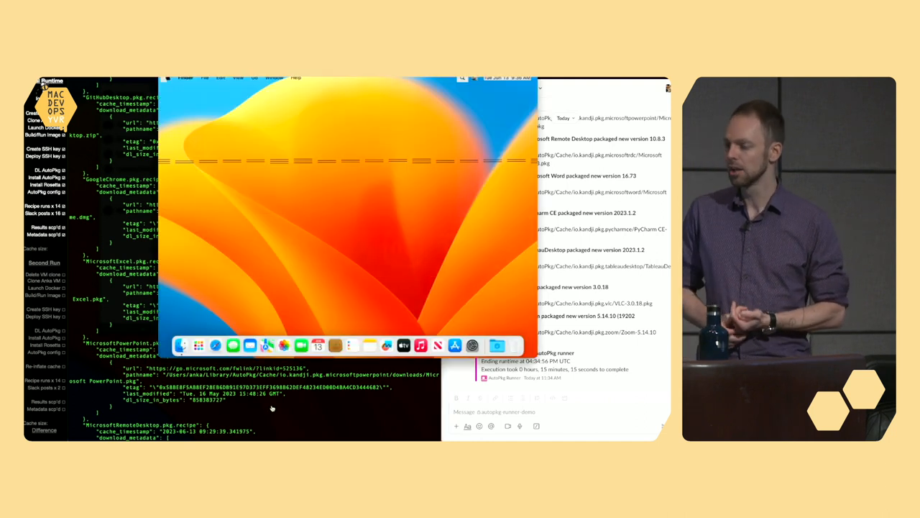
key("super+space")
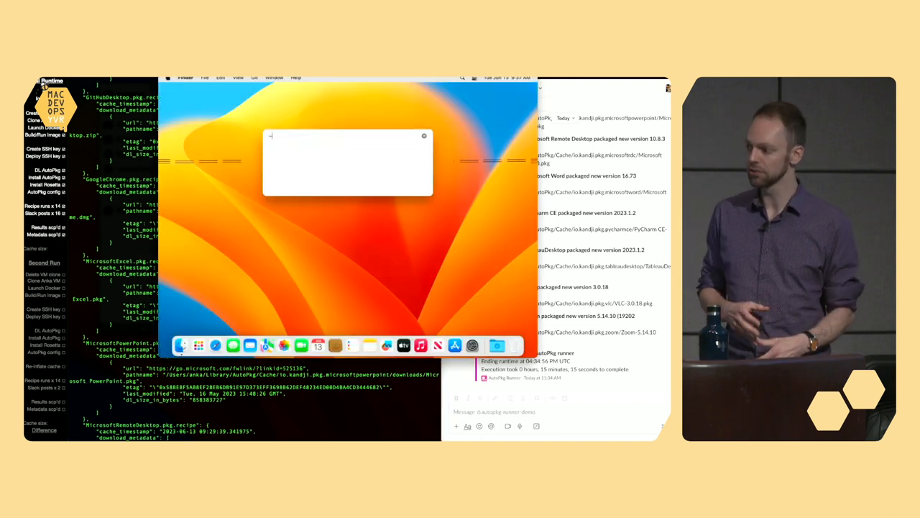
type("~/Library")
type("Pkg/Cache")
key("Return")
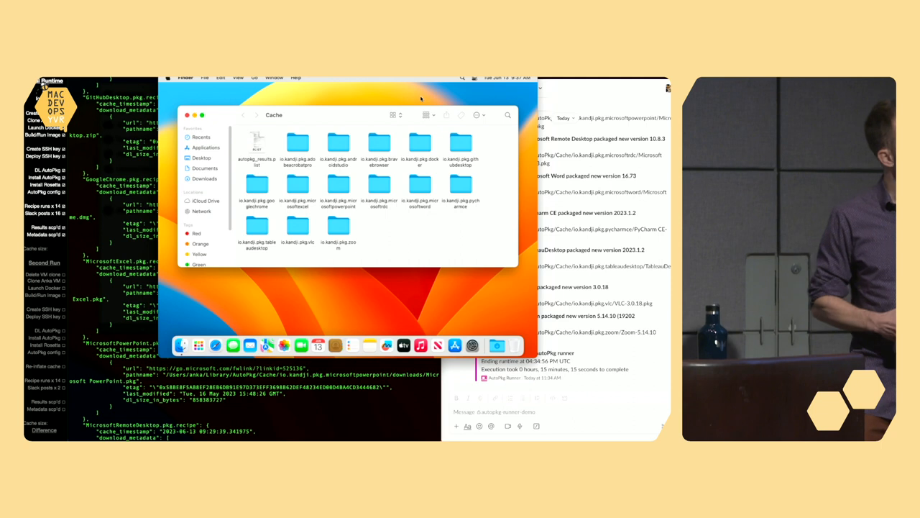
left_click(392, 115)
left_click(399, 125)
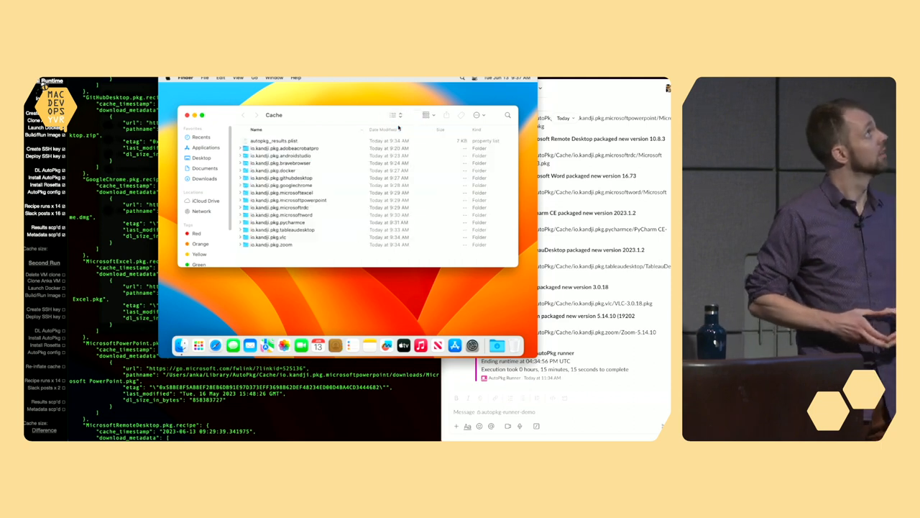
- Reveal AdobeAcrobatPro.dmg, Microsoft Remote Desktop.pkg and Docker.dmg in their downloads folders
left_click(306, 149)
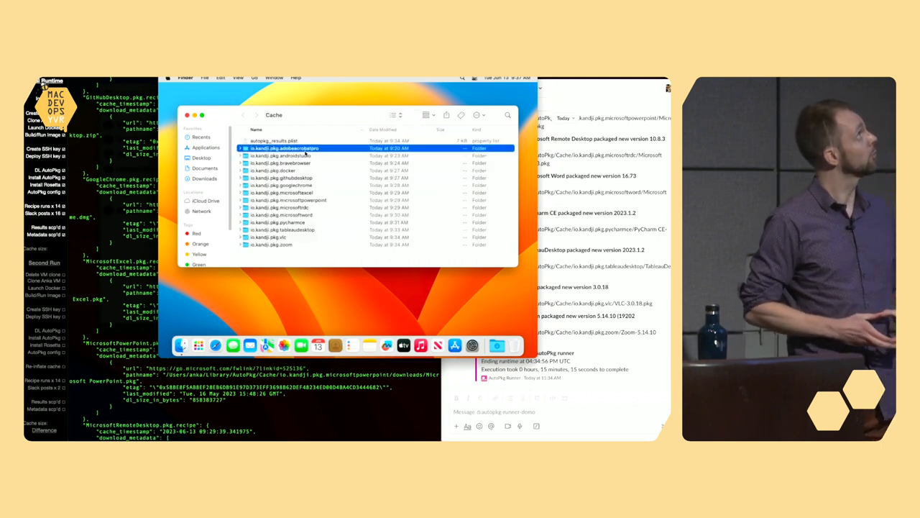
key("Right")
key("Down")
key("Right")
key("Down")
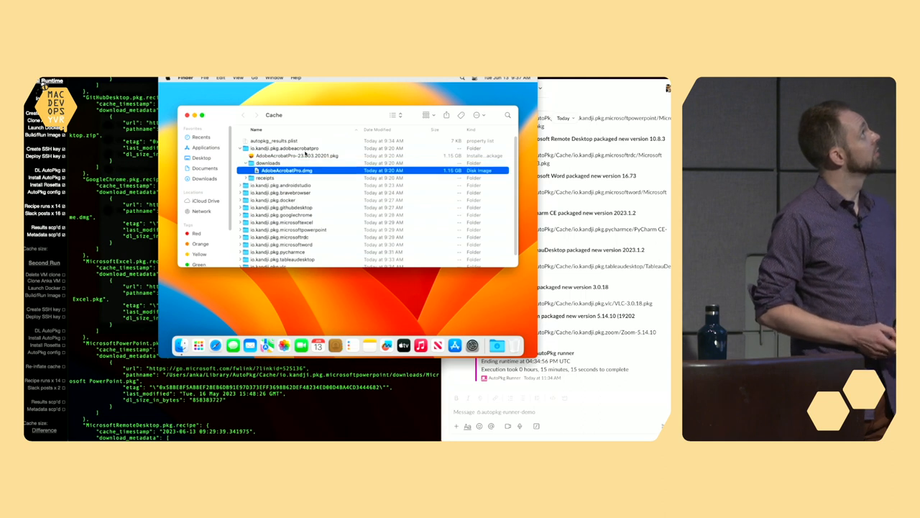
left_click(314, 236)
key("Right")
key("Down")
key("Right")
key("Down")
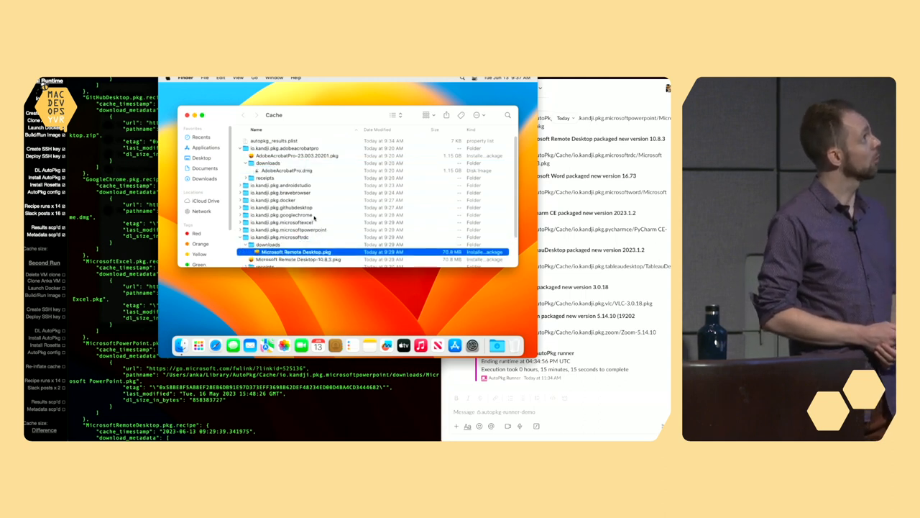
left_click(310, 200)
key("Right")
key("Down")
key("Down")
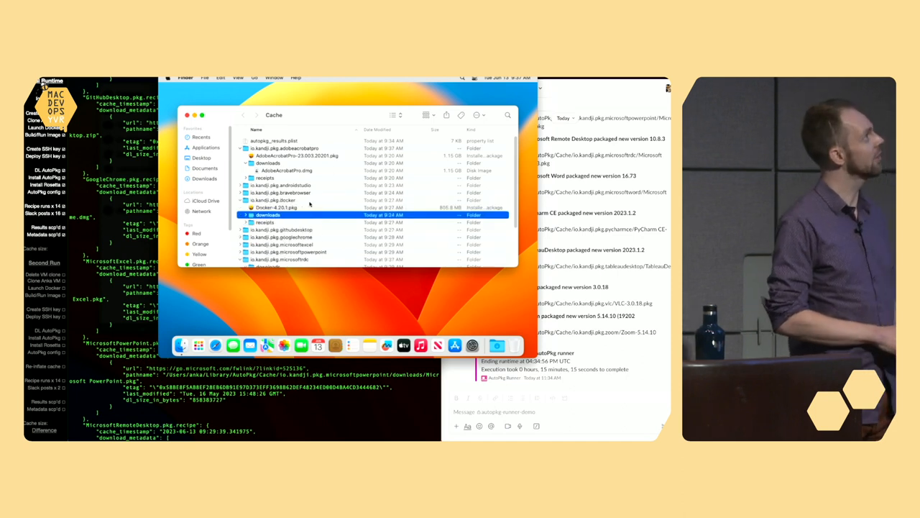
key("Right")
key("Down")
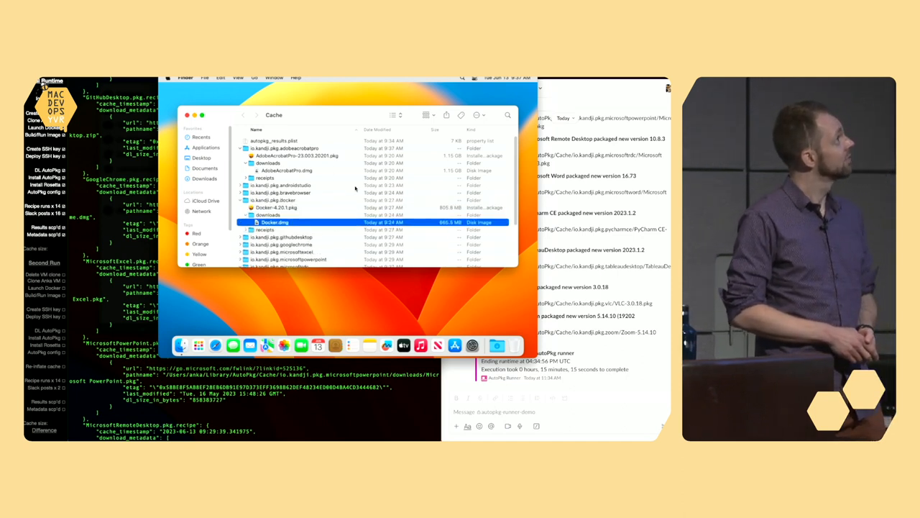
- Search Cache for 'downloads', select all 14 folders, and show their combined size of about 8 GB
key("super+f")
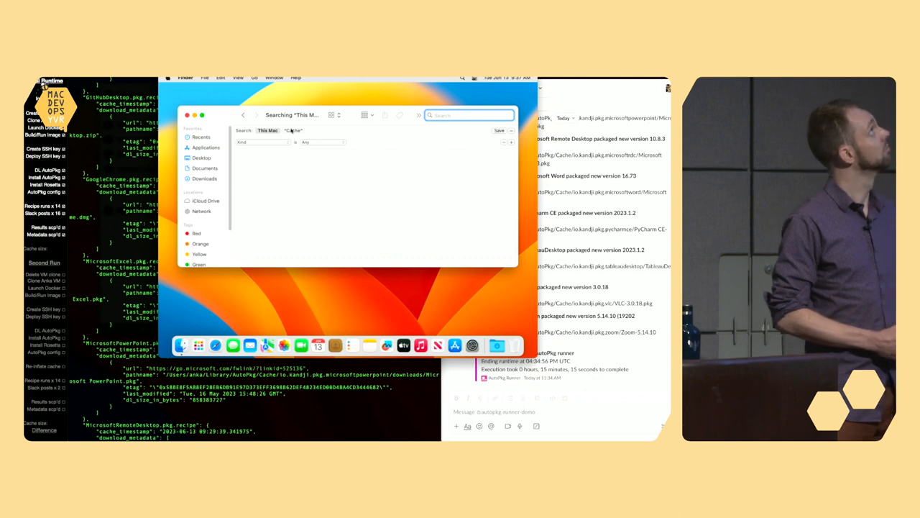
left_click(293, 130)
type("down")
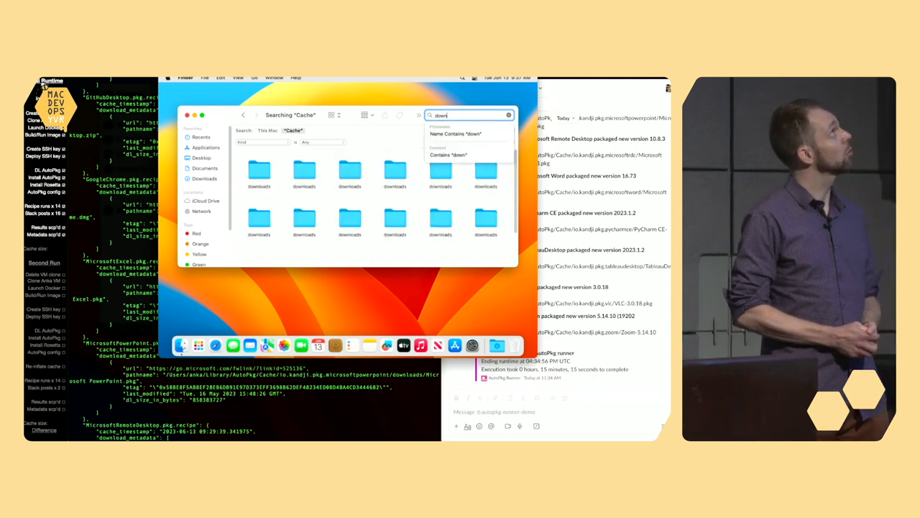
type("loads")
key("Return")
key("super+a")
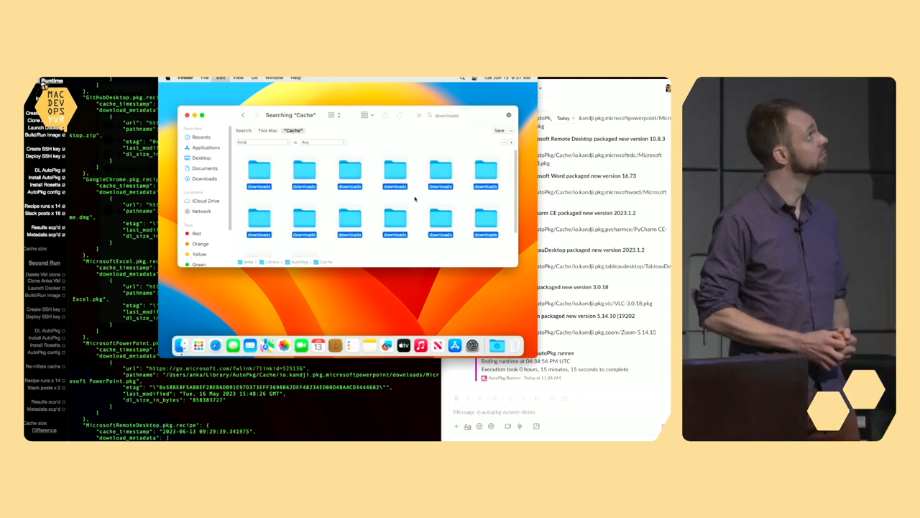
right_click(400, 176)
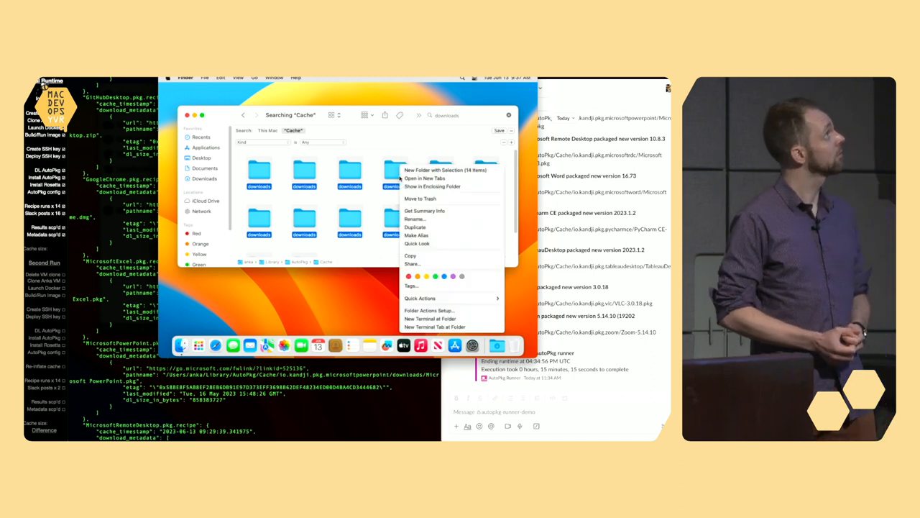
left_click(424, 211)
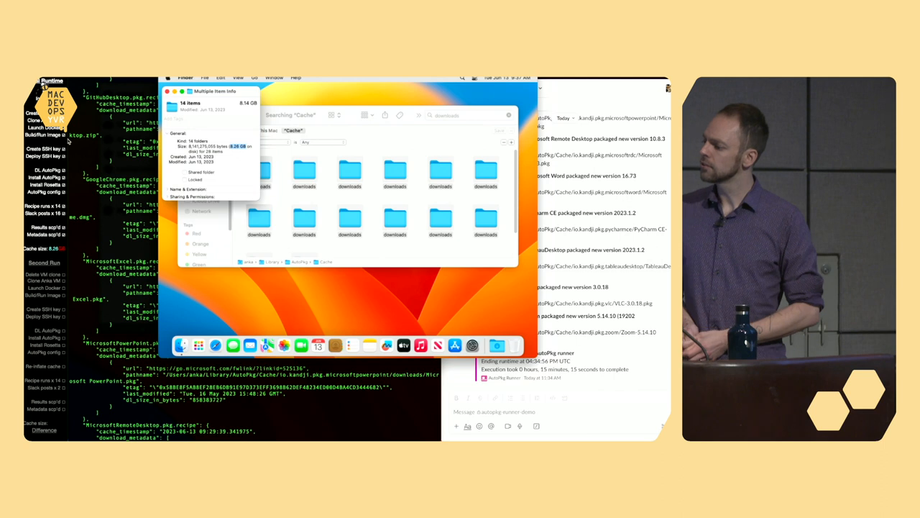
- Stop and delete the existing Anka VM clone from the cleared terminal
left_click(132, 419)
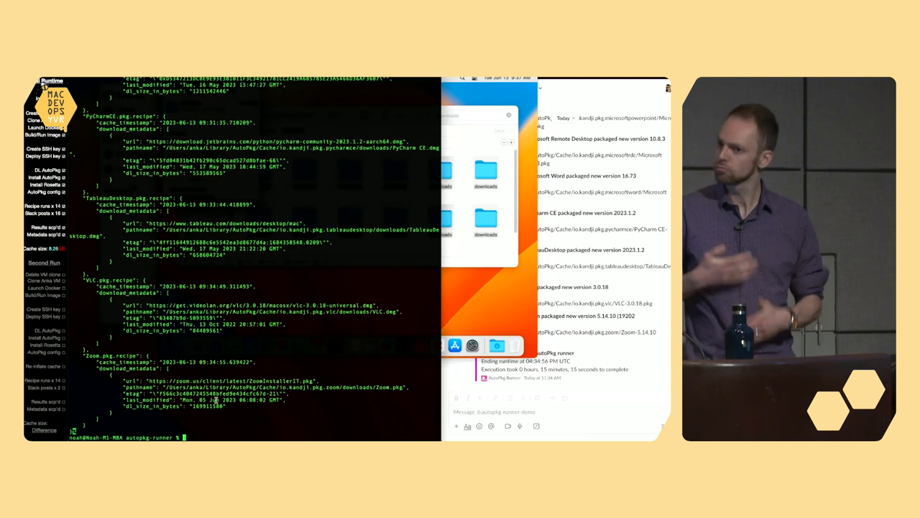
key("ctrl+l")
key("super+v")
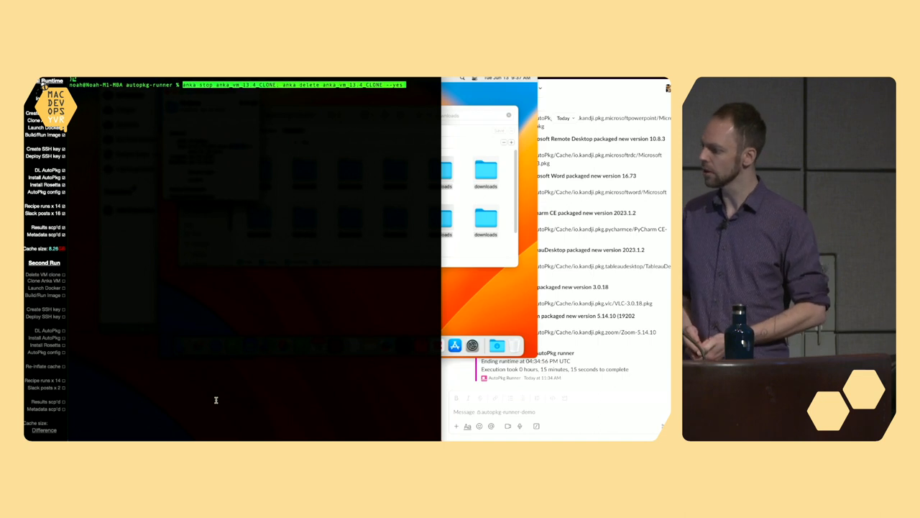
key("Return")
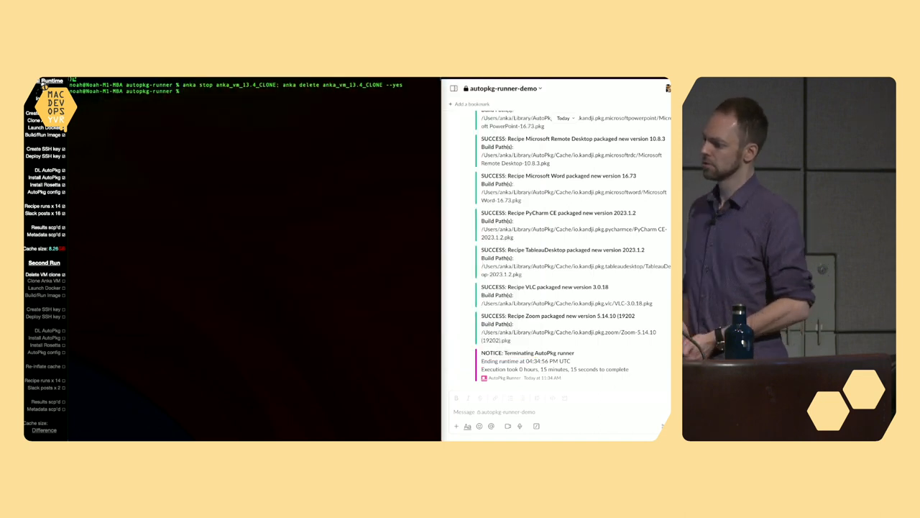
- Run ./build.zsh to clone a fresh VM and let the AutoPkg run finish while watching Slack
key("ctrl+l")
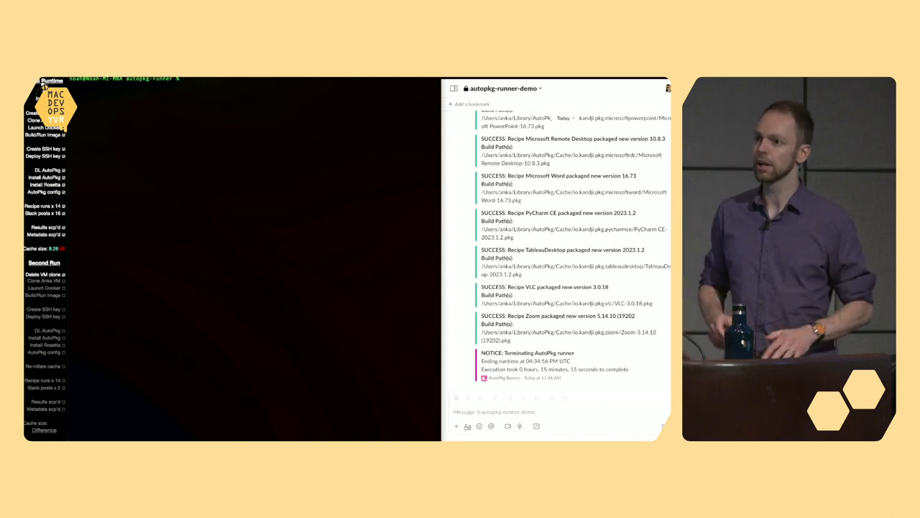
type("./build.zsh")
key("Return")
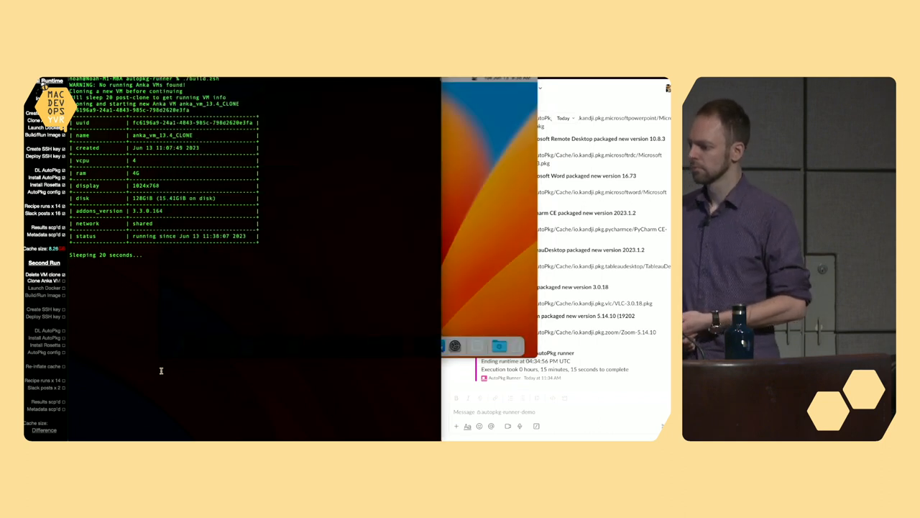
left_click(535, 413)
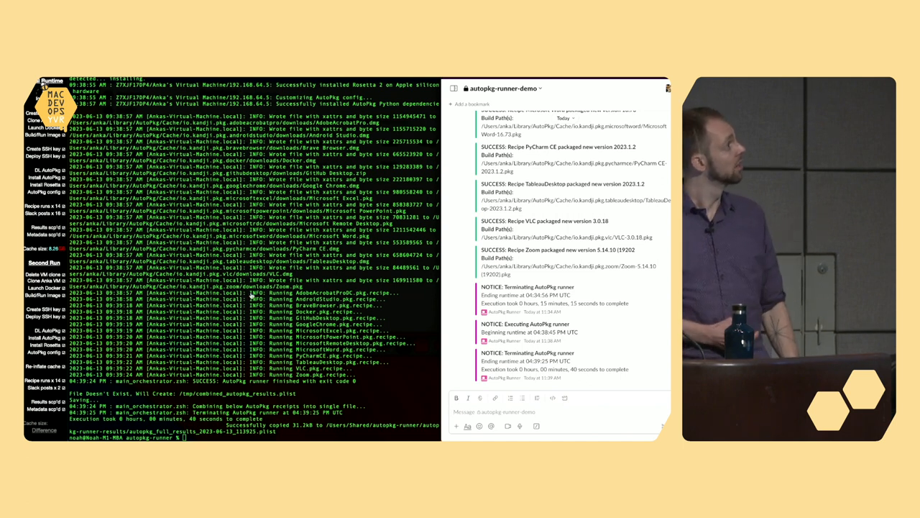
- In the VM, show ~/Library/AutoPkg/Cache in Finder as a list
key("super+Tab")
key("Tab")
key("Tab")
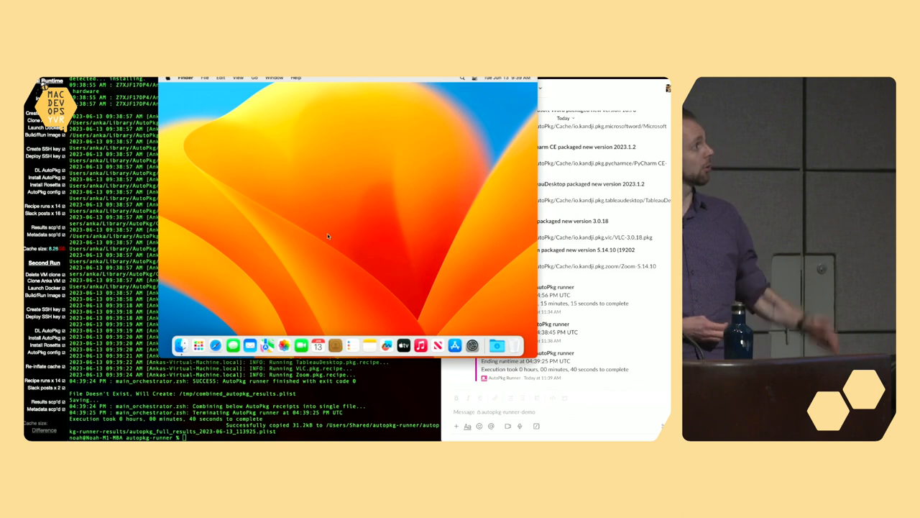
key("super+shift+g")
type("~/Library")
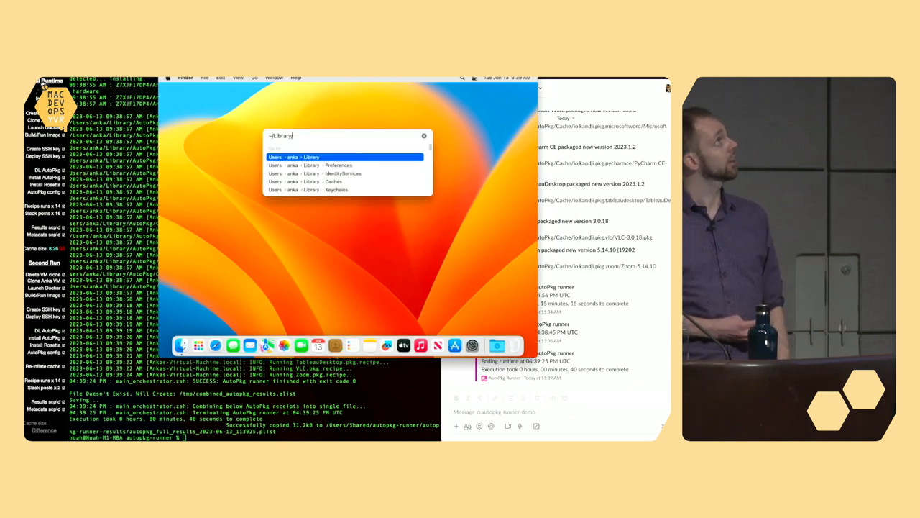
type("/AutoPkg/Cach")
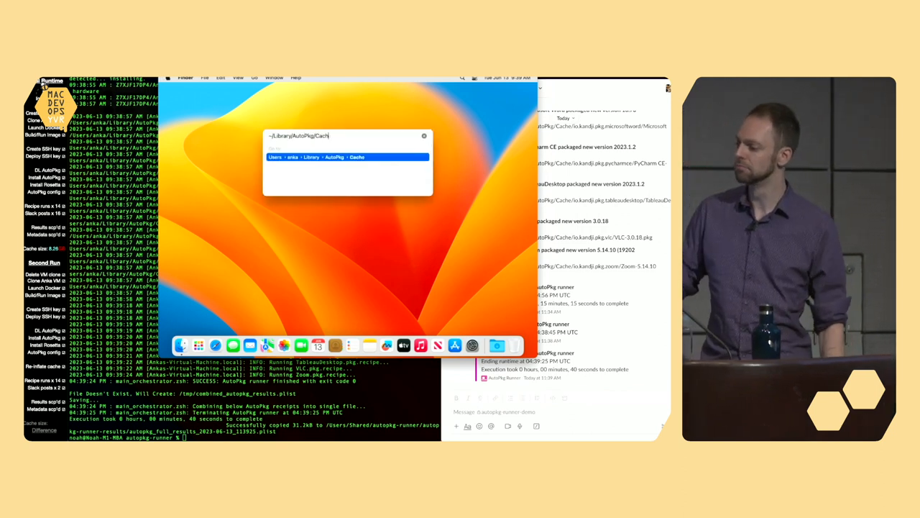
key("Return")
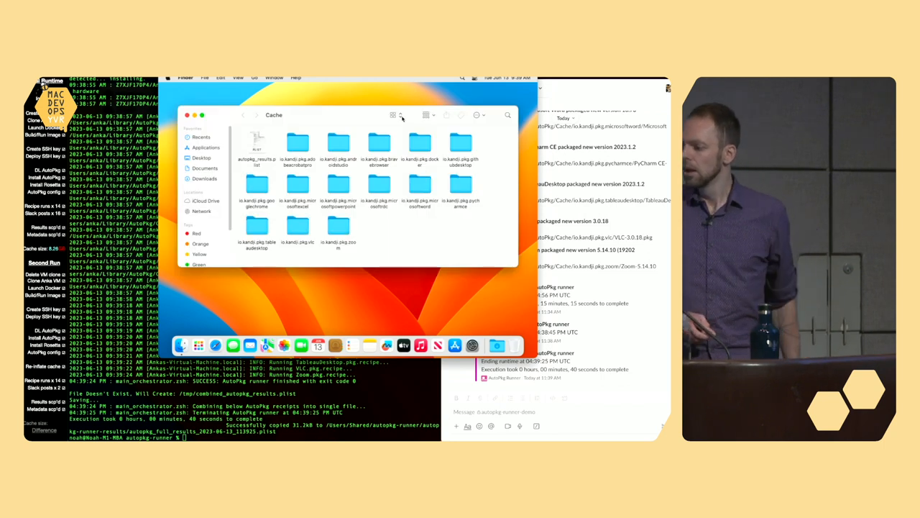
left_click(401, 116)
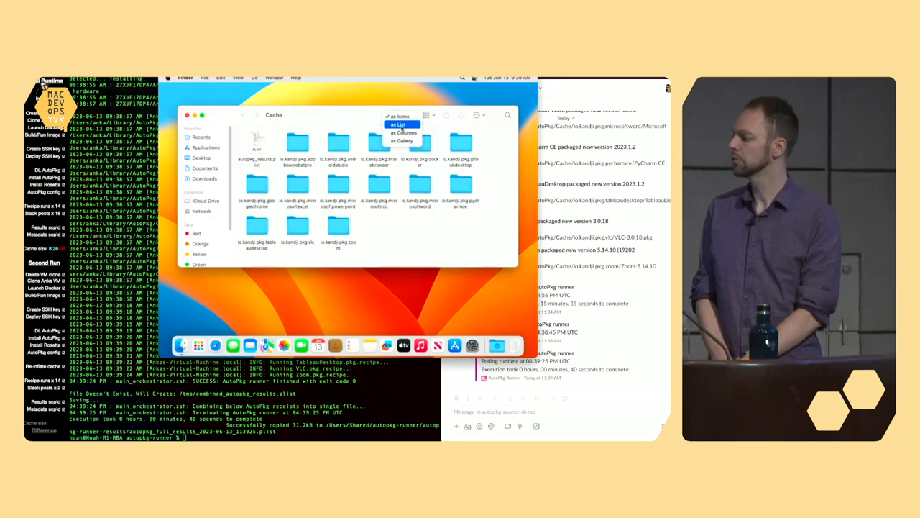
left_click(402, 126)
- Reveal Android Studio.dmg, Microsoft PowerPoint.pkg and Microsoft Word.pkg in their downloads folders
left_click(307, 155)
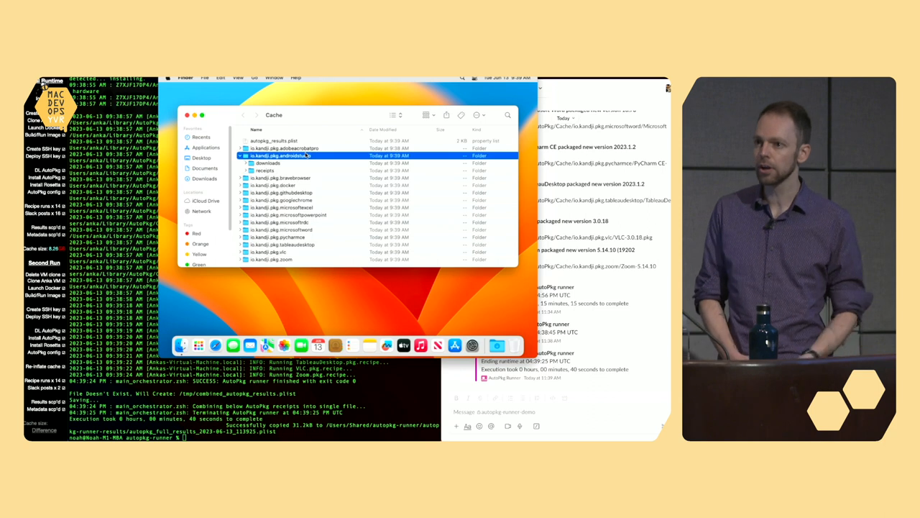
key("Right")
key("Down")
key("Right")
key("Down")
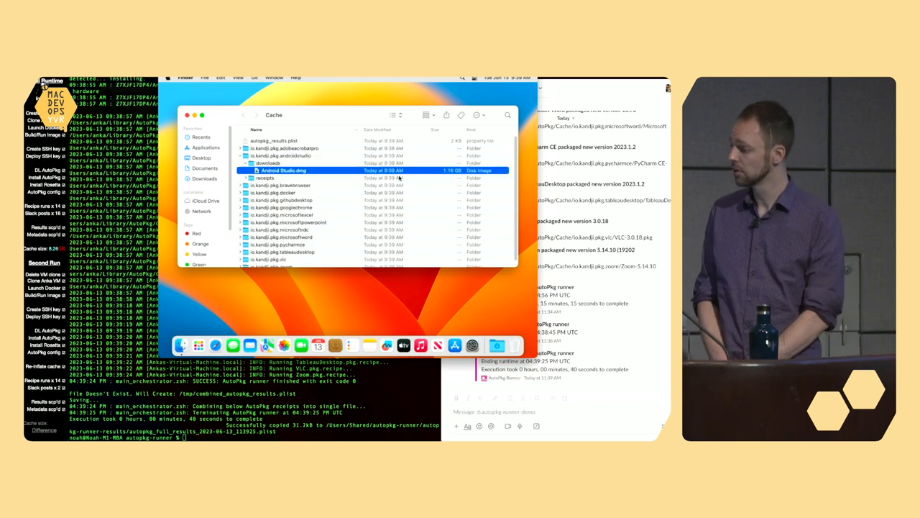
left_click(307, 223)
key("Right")
key("Down")
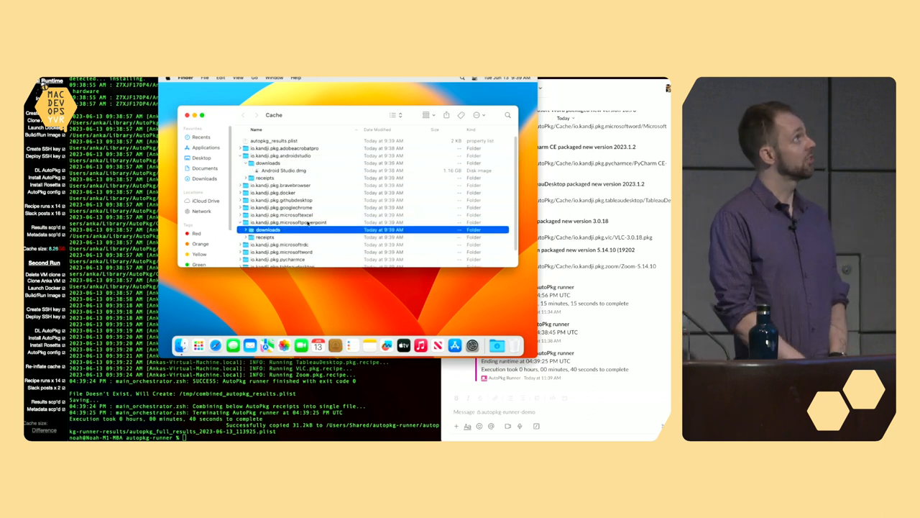
key("Right")
key("Down")
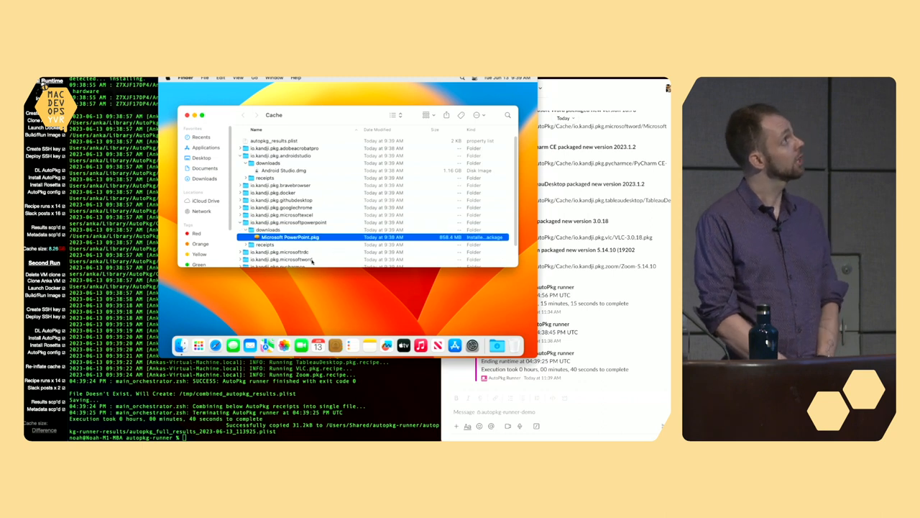
left_click(291, 260)
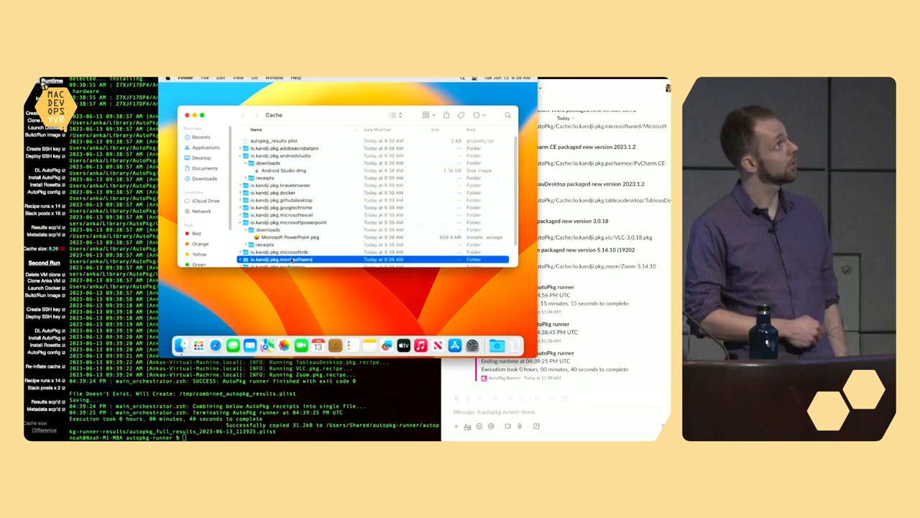
key("Right")
key("Down")
key("Right")
key("Down")
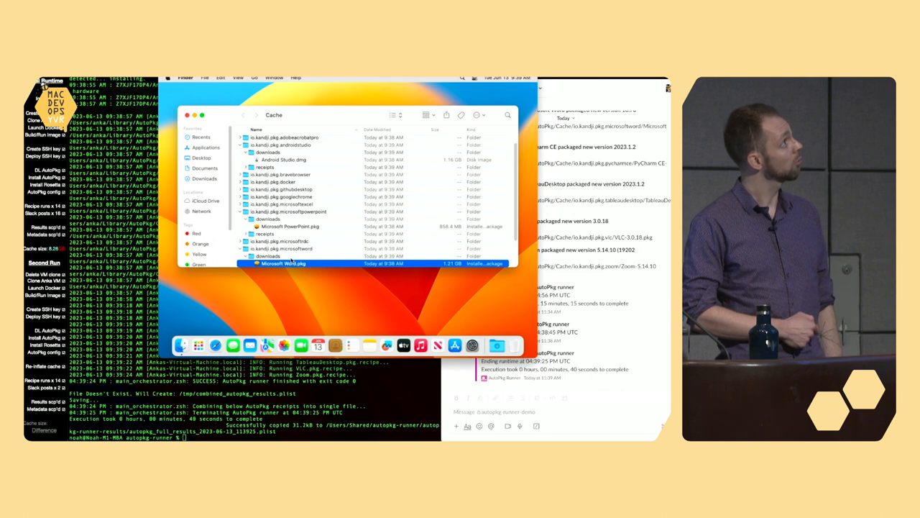
key("super+f")
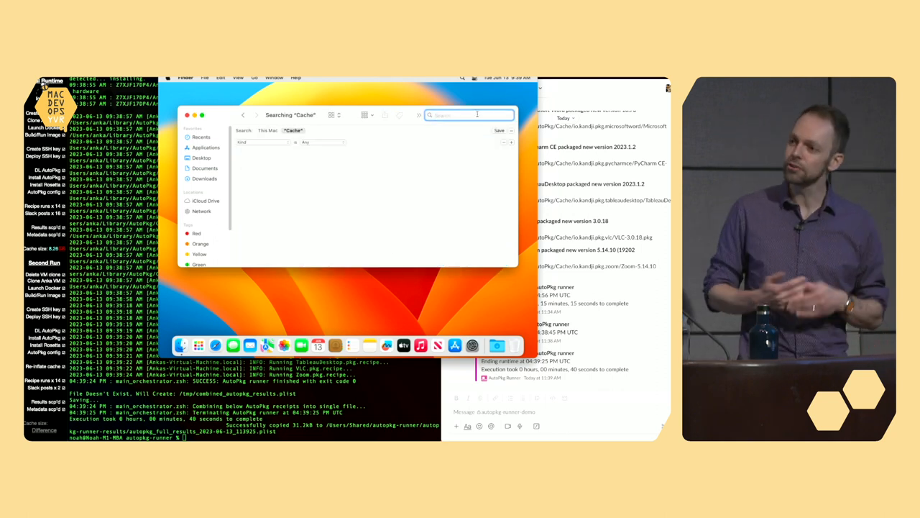
type("downloads")
- Search Cache for 'downloads', select all 14 folders, and show 8.14 GB size but 152 KB on disk
key("Return")
key("super+a")
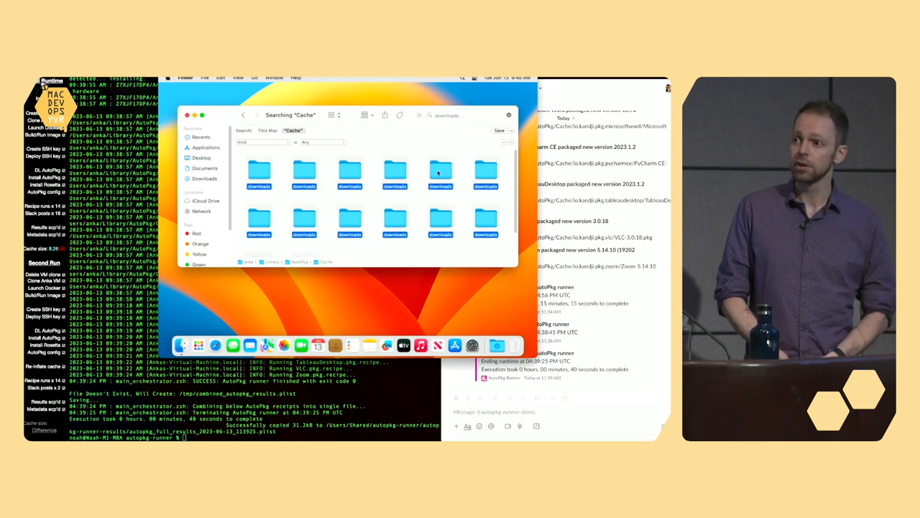
right_click(438, 171)
left_click(381, 210)
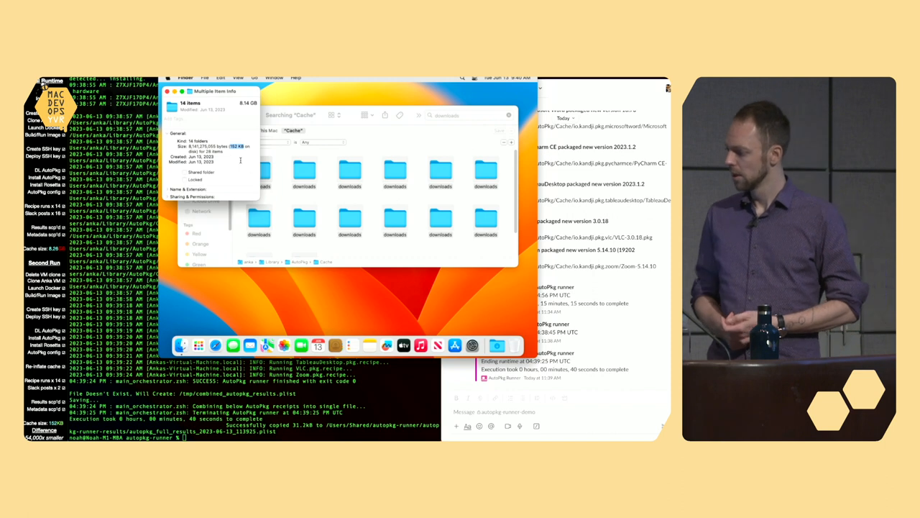
- Launch Terminal in the VM and run xattr on the cached TableauDesktop.dmg dragged from Finder
key("super+space")
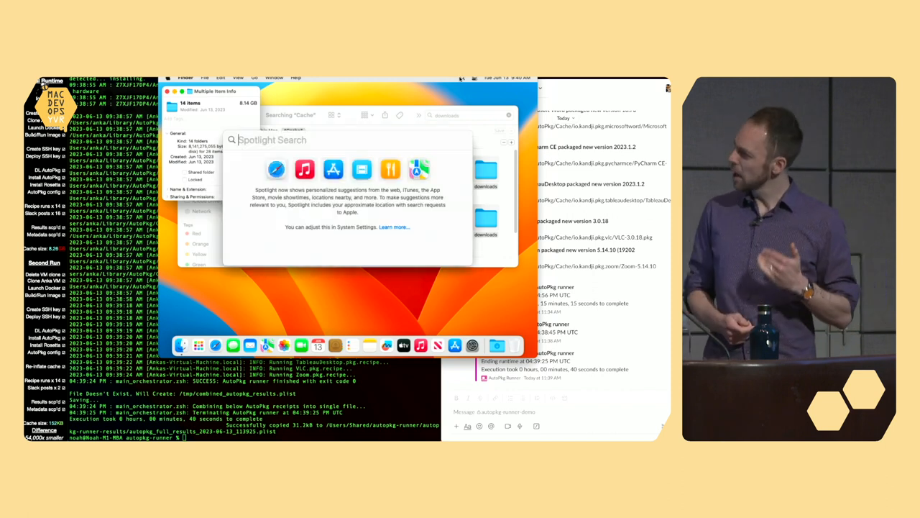
type("terminal")
key("Return")
left_click(444, 171)
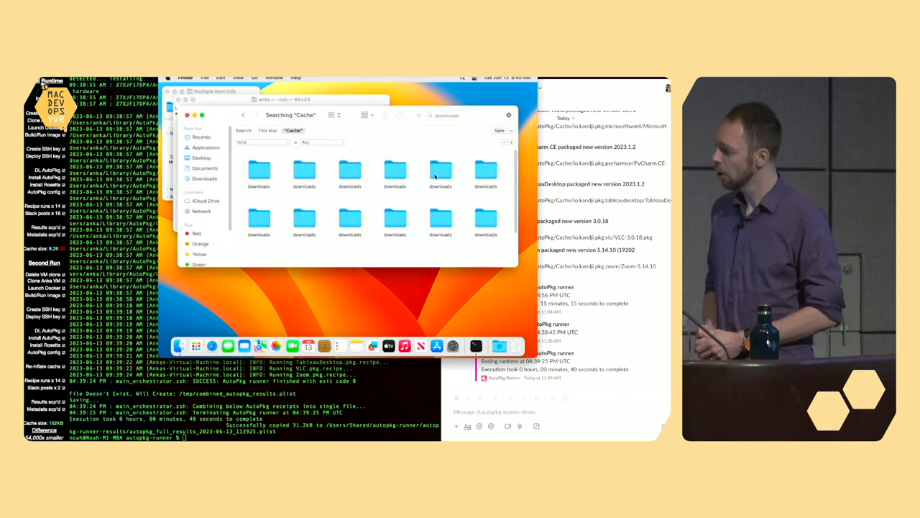
double_click(439, 171)
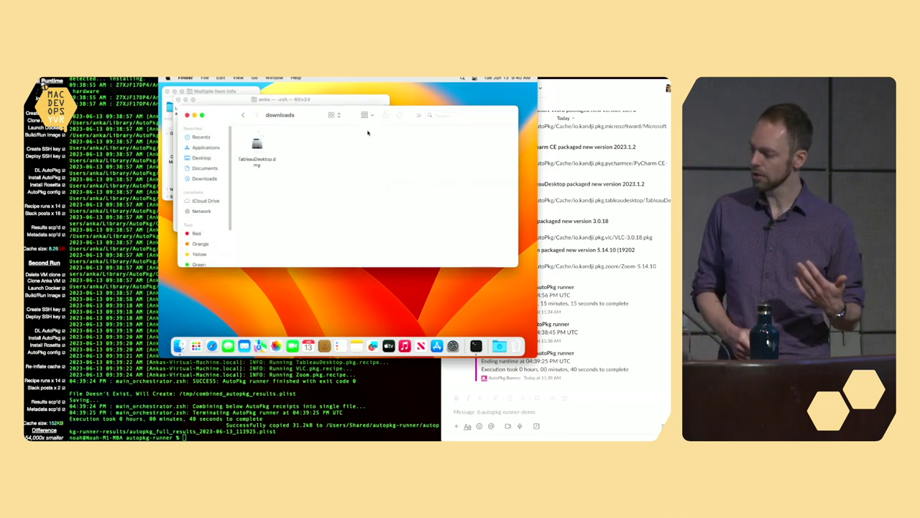
left_click_drag(321, 109, 403, 193)
left_click_drag(370, 228, 238, 178)
key("Return")
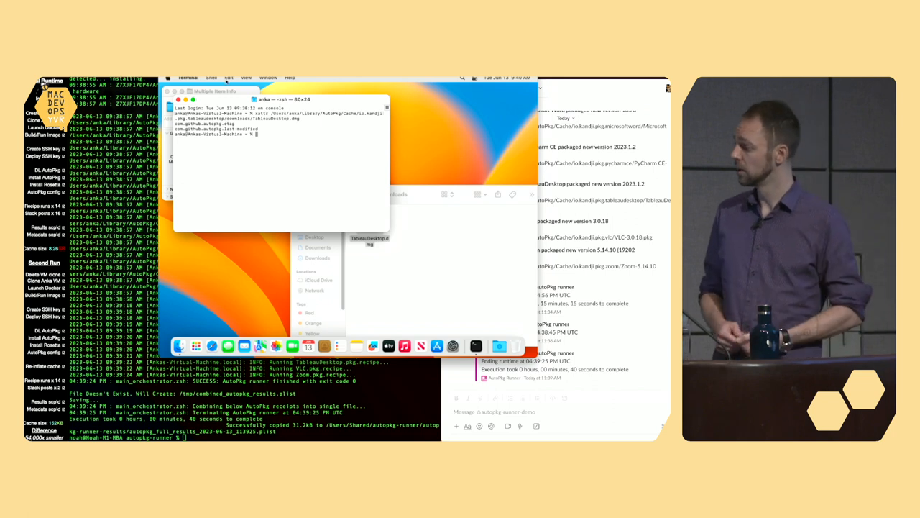
- Show the dmg's etag and last-modified values, its full ls -la size, and du -sh of only 4.0K
key("Up")
type("-l")
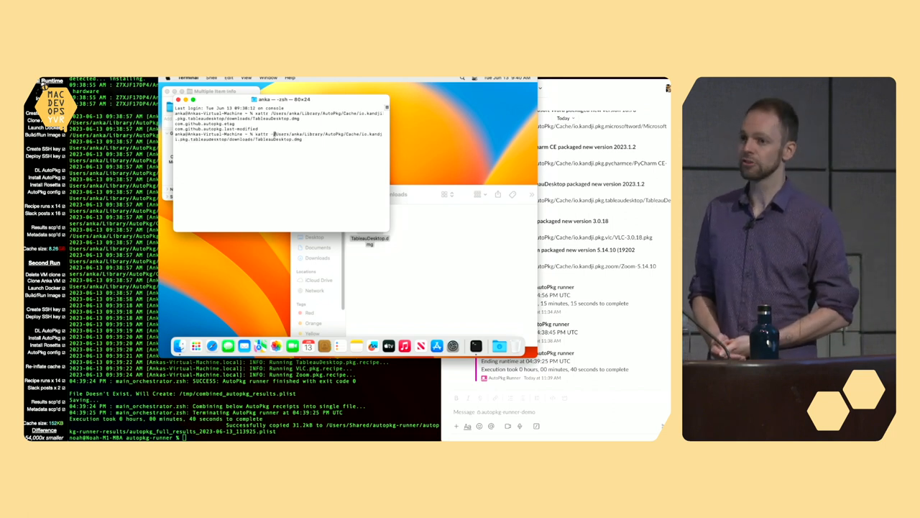
key("Return")
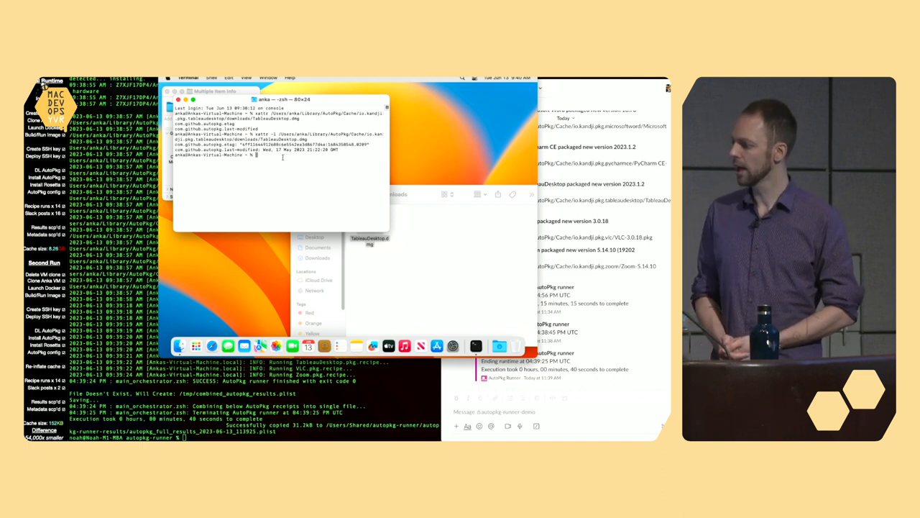
key("Up")
key("BackSpace")
key("BackSpace")
key("BackSpace")
type("ls -la")
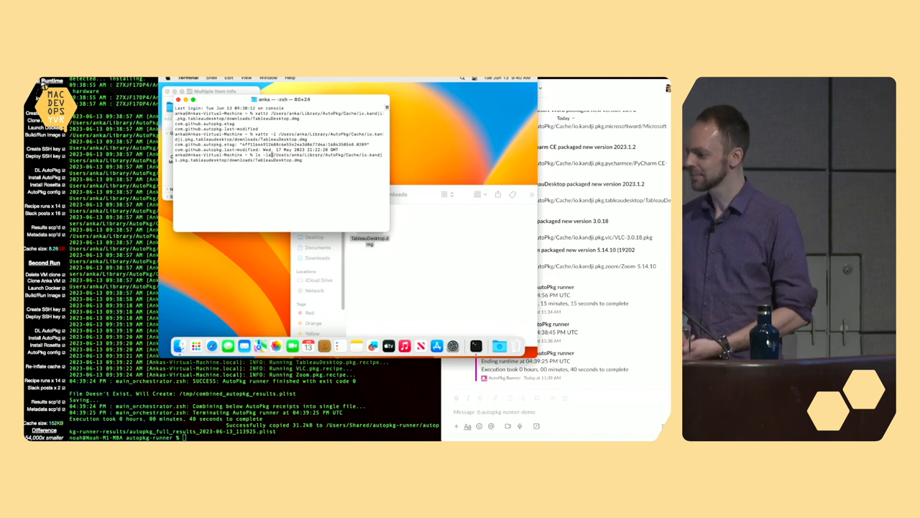
key("Return")
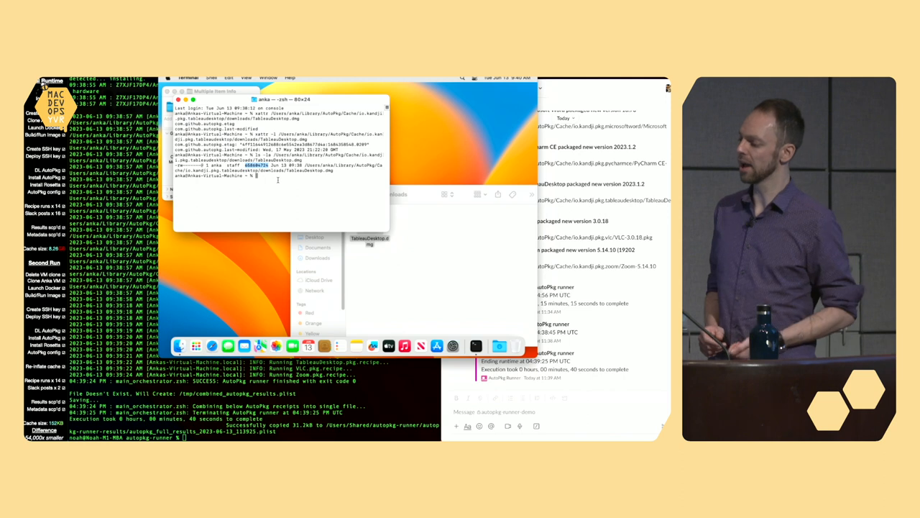
key("Up")
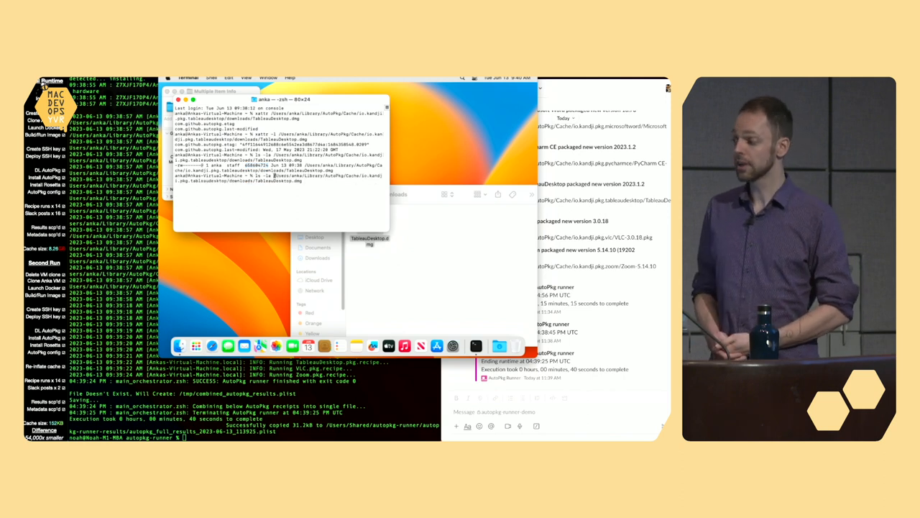
type("du -sh")
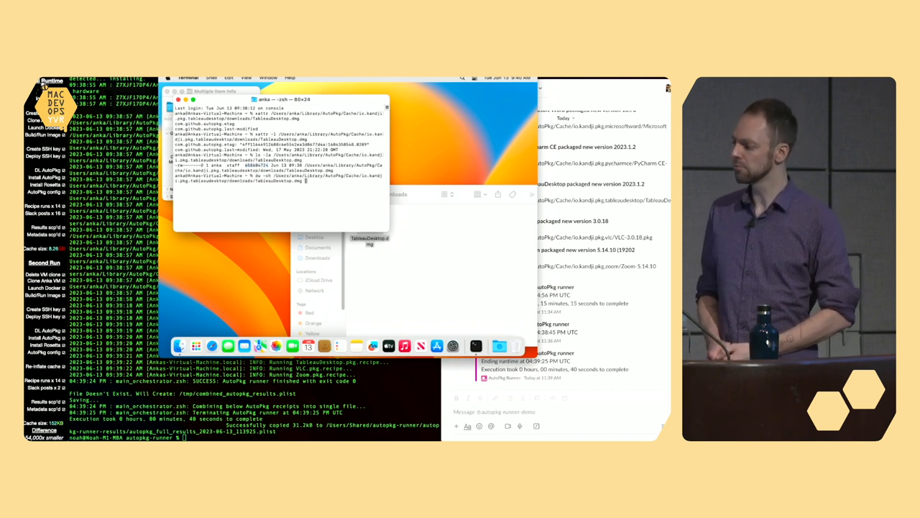
key("Return")
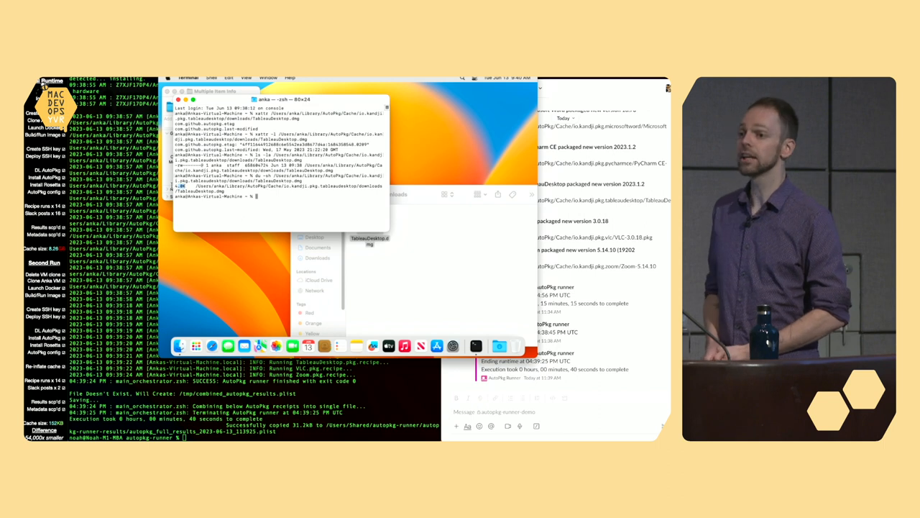